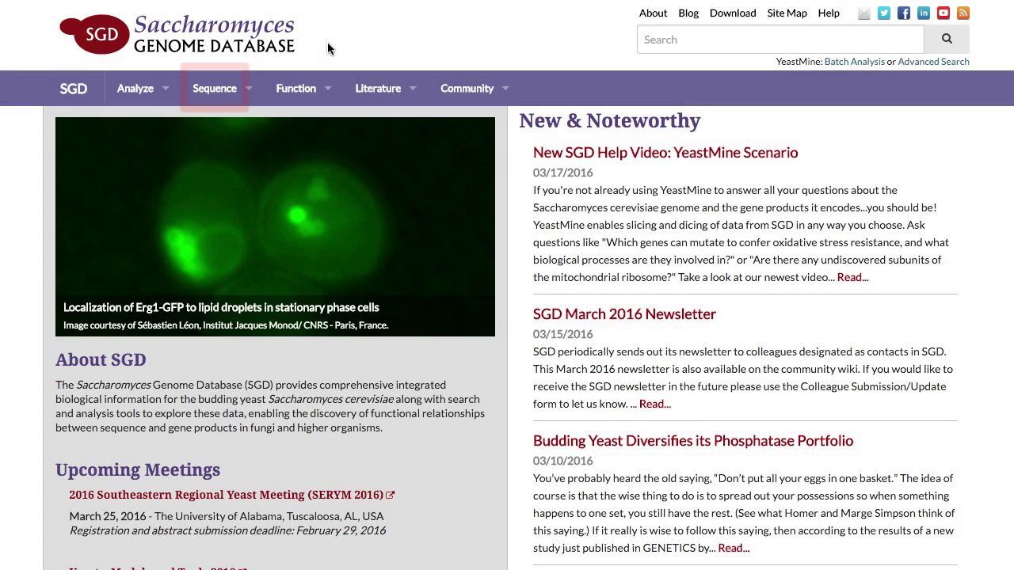
- Bring up the SGD ACT1 gene page with its Sequence section and Chromosome VI map
mouse_move(222, 96)
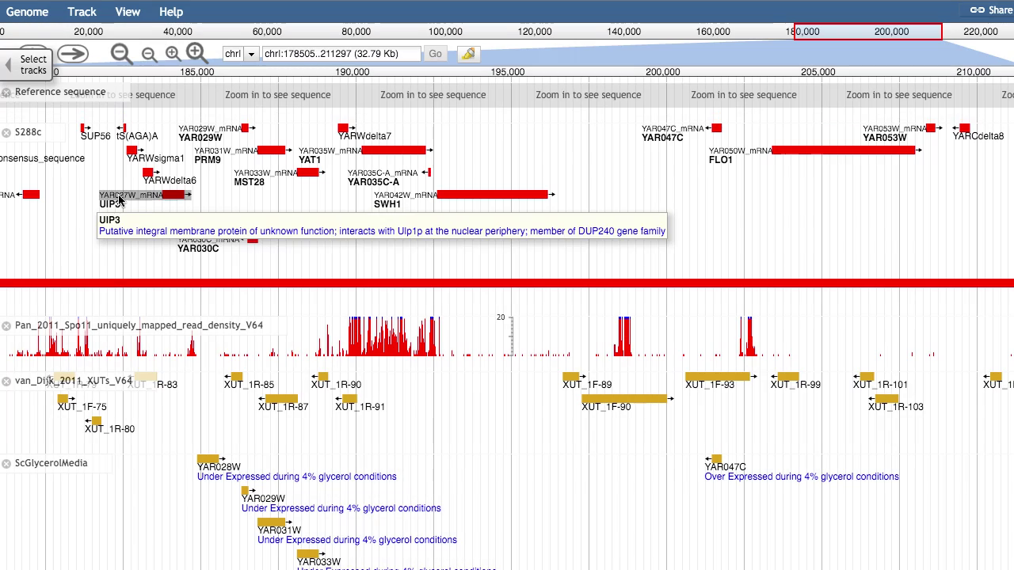
click(119, 198)
click(119, 198)
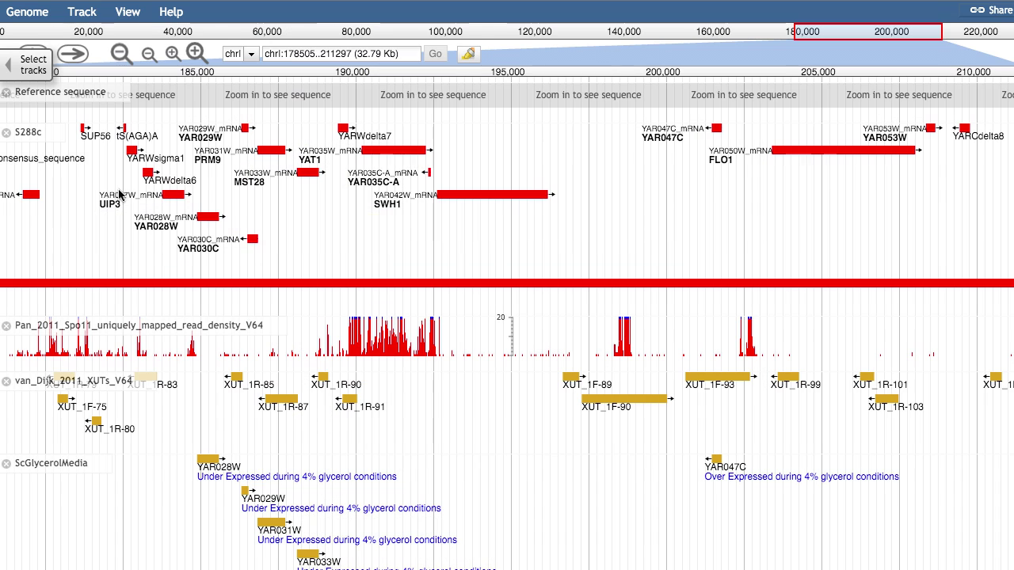
click(147, 173)
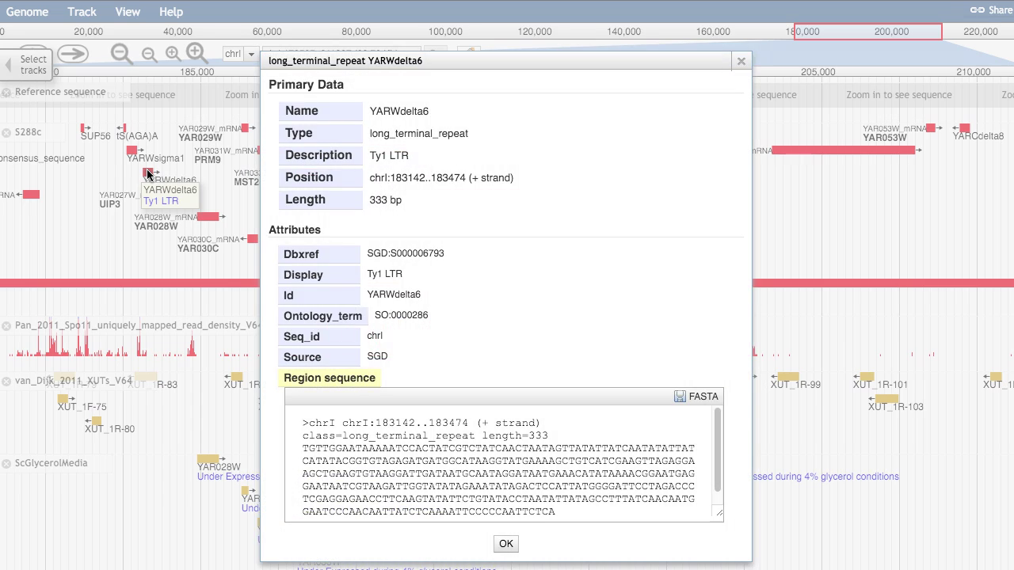
click(148, 173)
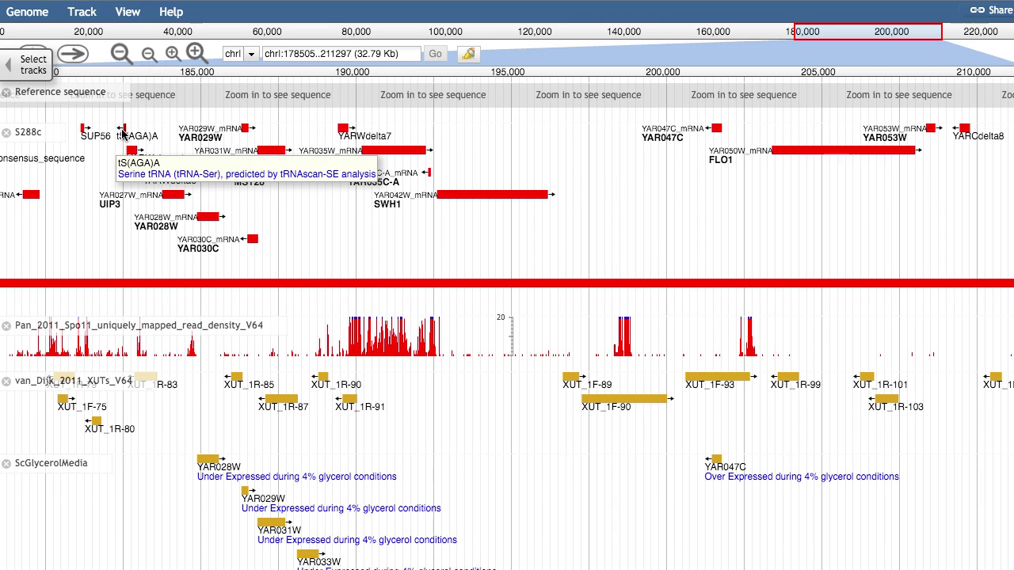
click(123, 133)
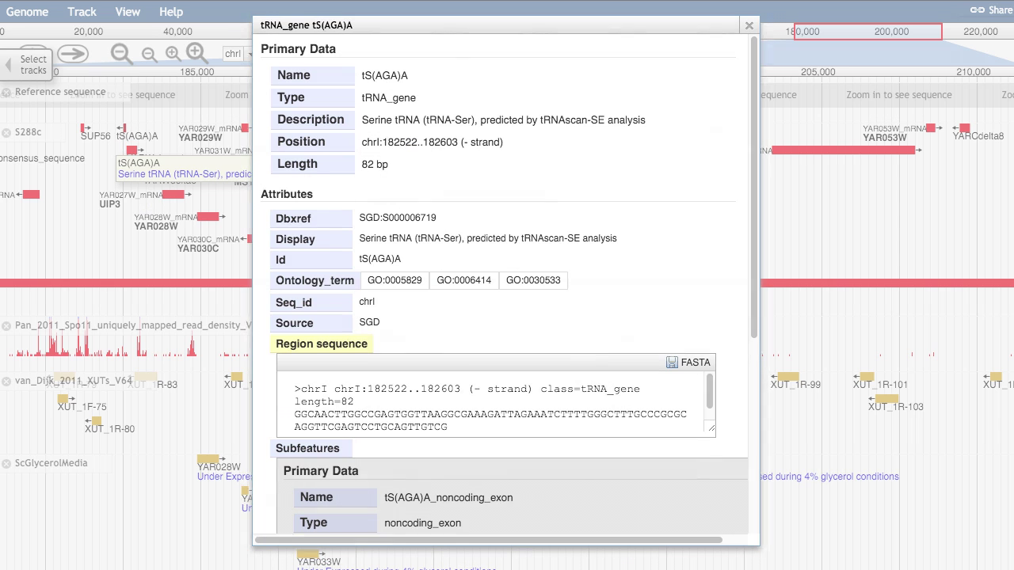
key(Escape)
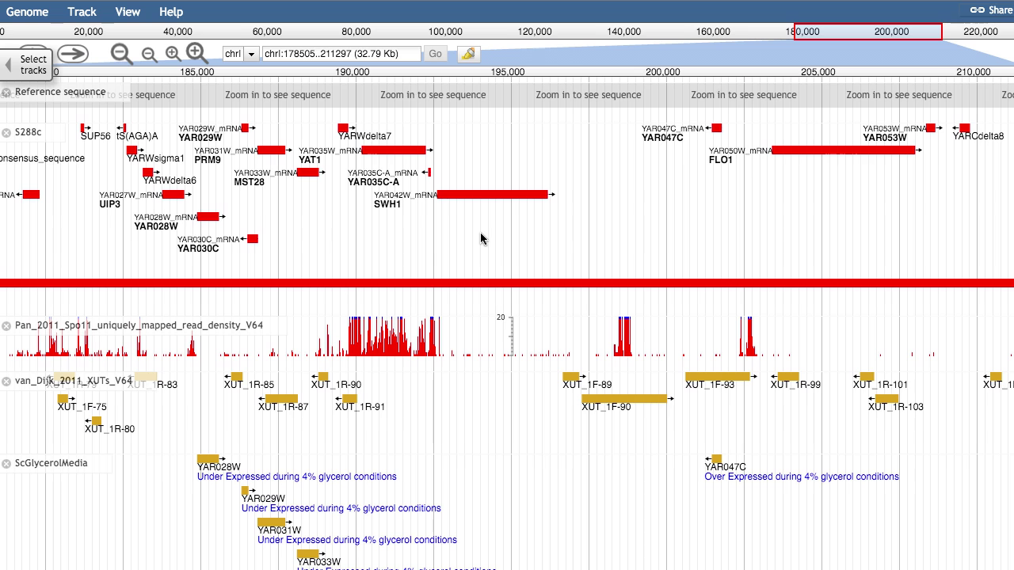
- Pan along chrI with track drags, arrow keys, the pan arrow and the overview box to 125721..158513
click(480, 235)
drag(482, 238, 136, 238)
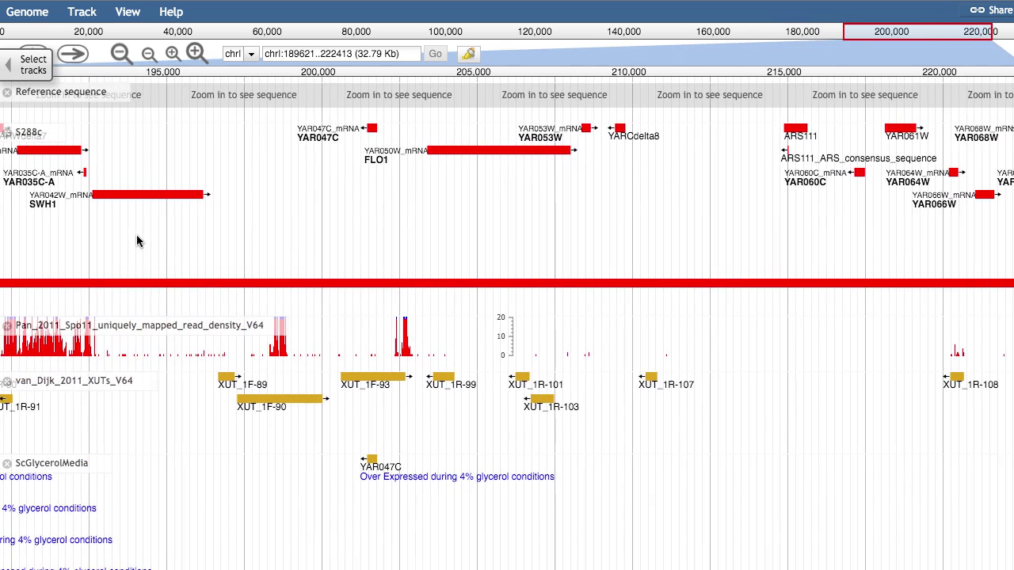
drag(197, 243, 996, 253)
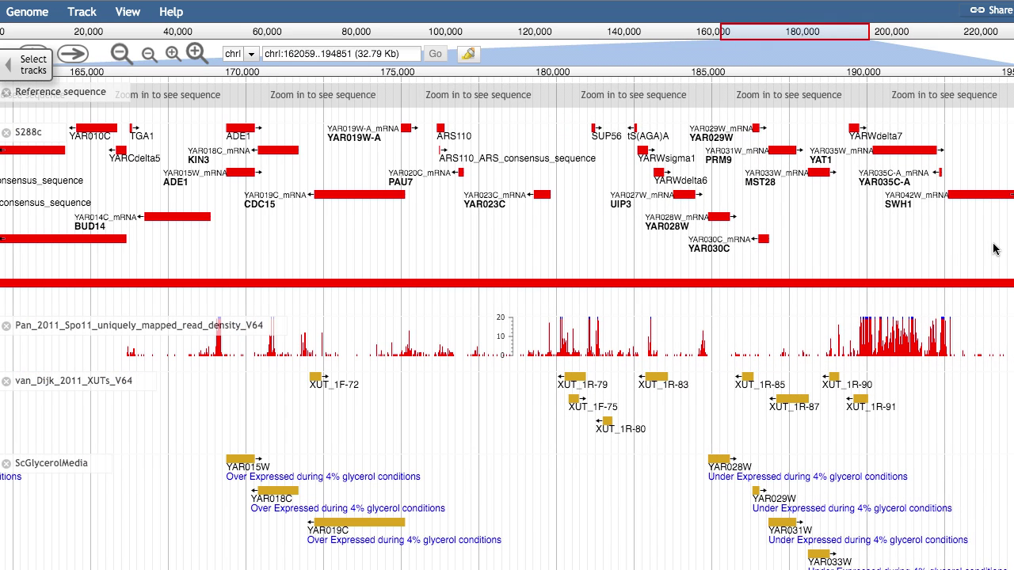
key(Right)
key(Right)
key(Left)
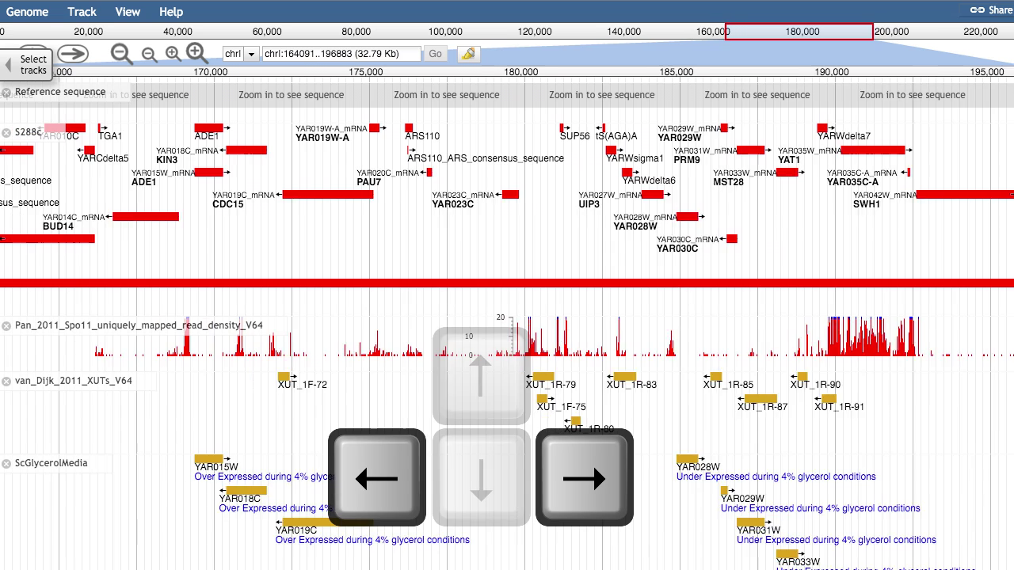
key(Left)
key(Left)
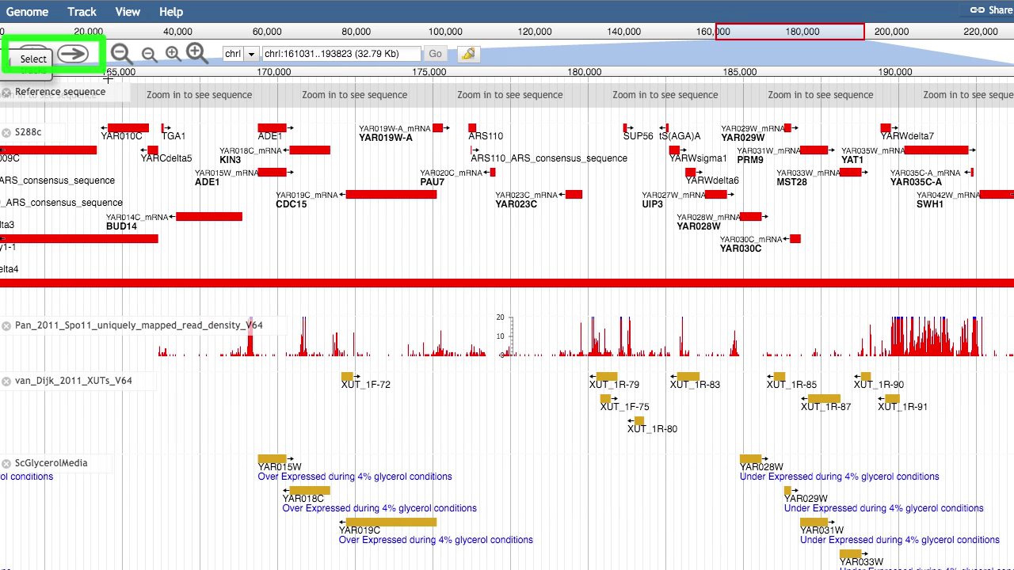
click(79, 59)
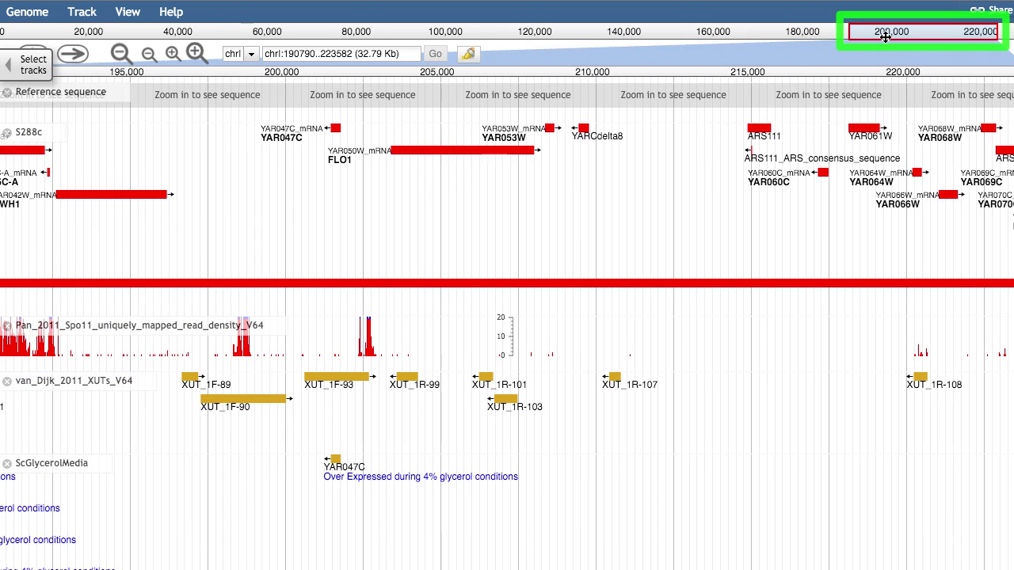
drag(886, 36, 728, 34)
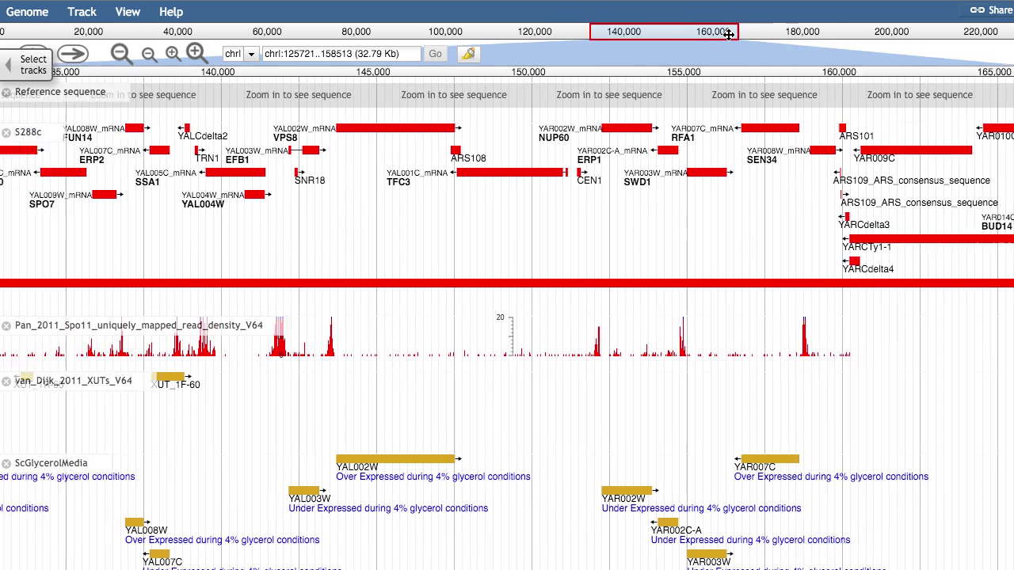
- Zoom from around chrI 163,000 down to base-level view of chrI:100377..100636 inside MAK16
click(728, 34)
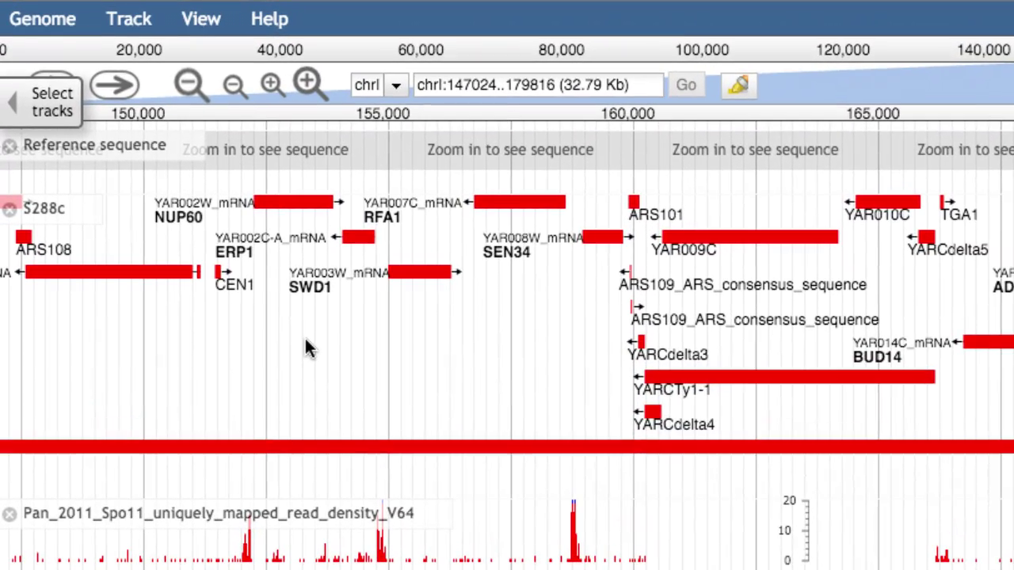
click(272, 85)
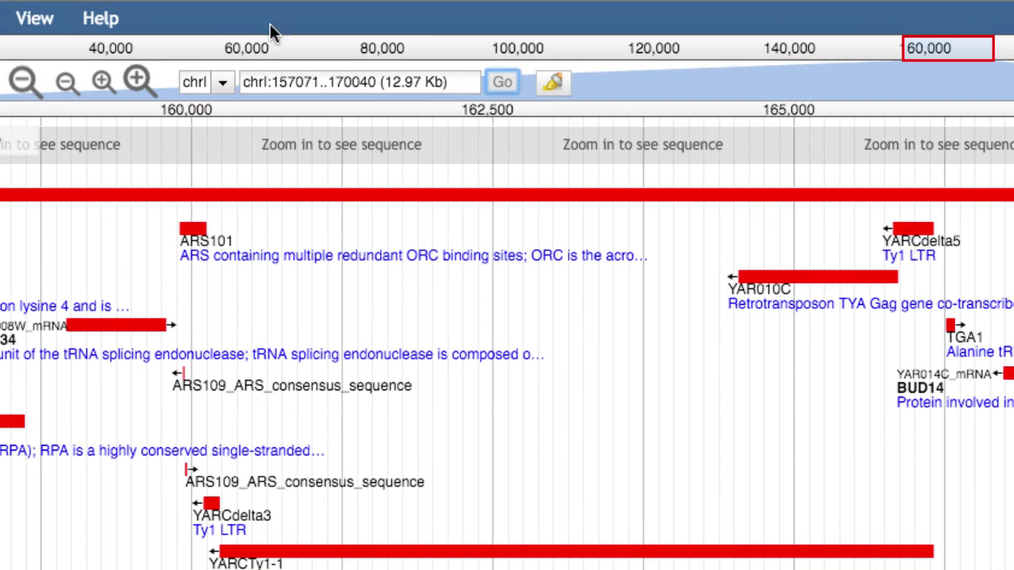
mouse_move(442, 48)
mouse_down()
mouse_move(638, 49)
mouse_move(605, 43)
mouse_up()
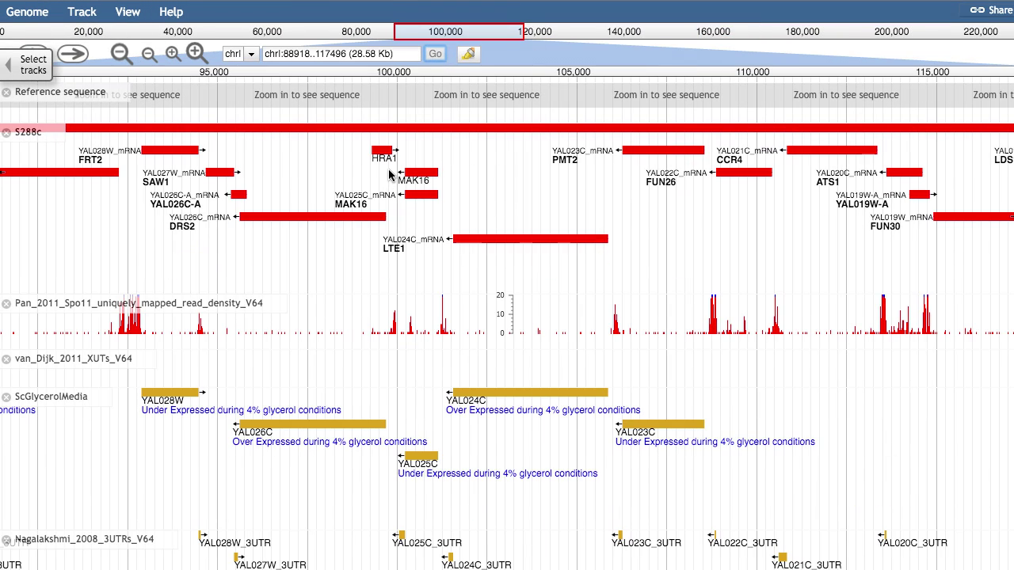
drag(390, 174, 446, 174)
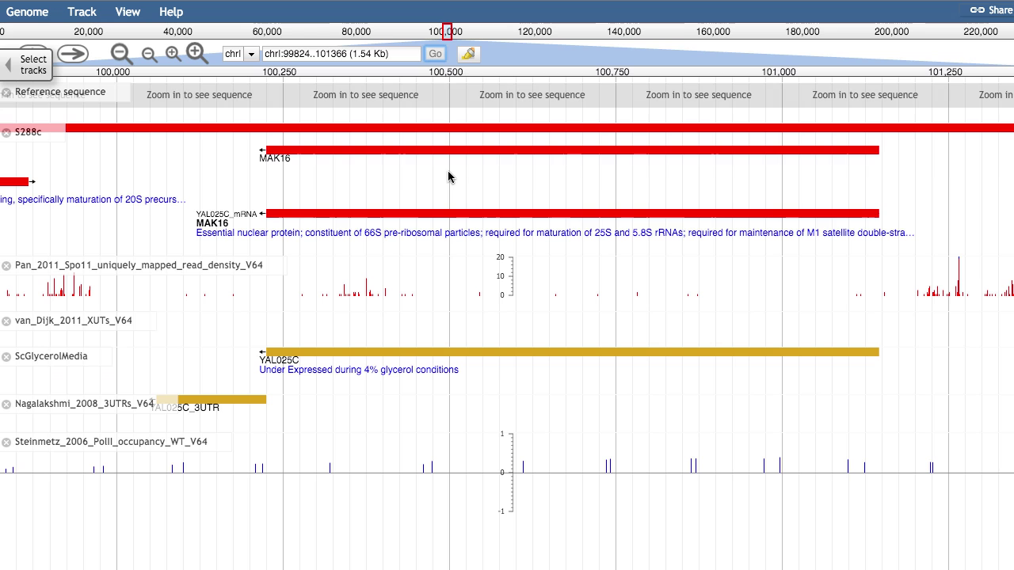
double_click(442, 321)
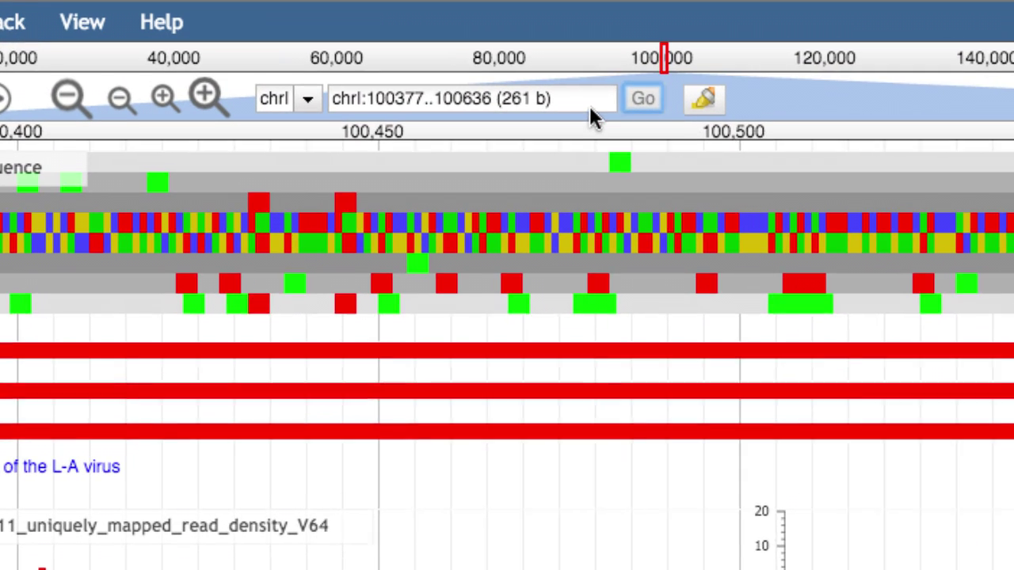
- Go to chrII:1..200, then select the location box text for a new search
click(280, 52)
text(chrII:1)
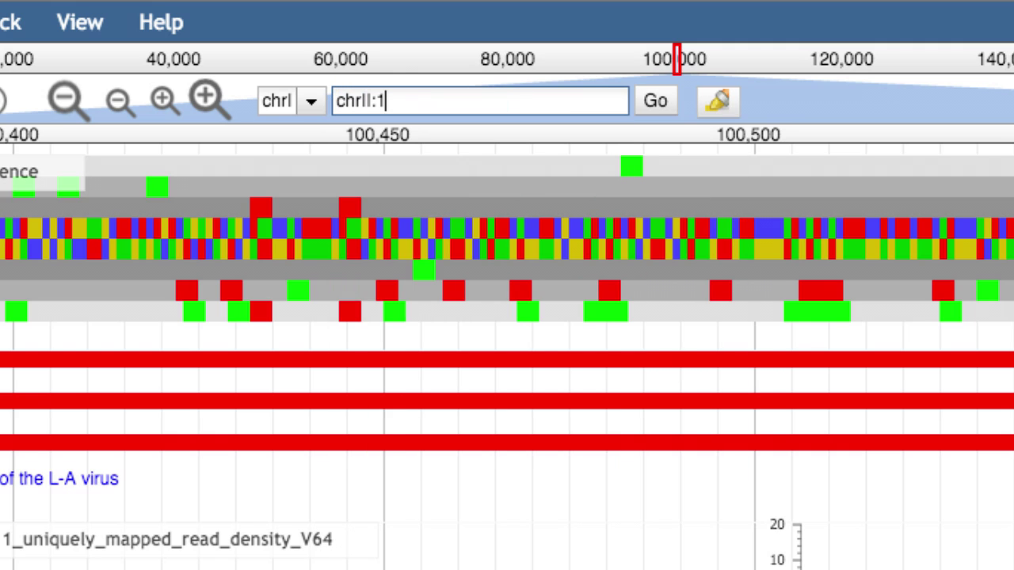
text(..200)
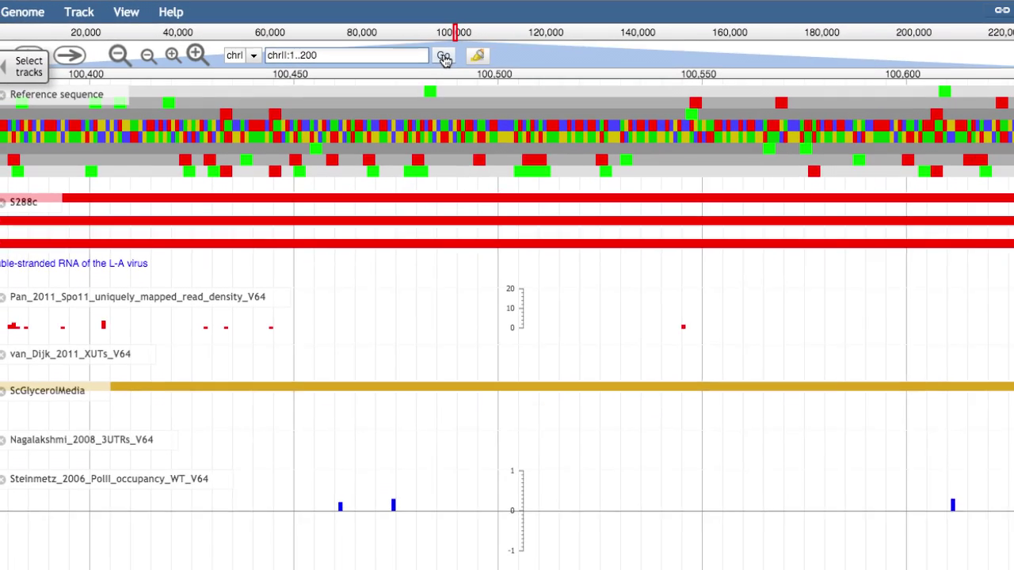
click(597, 91)
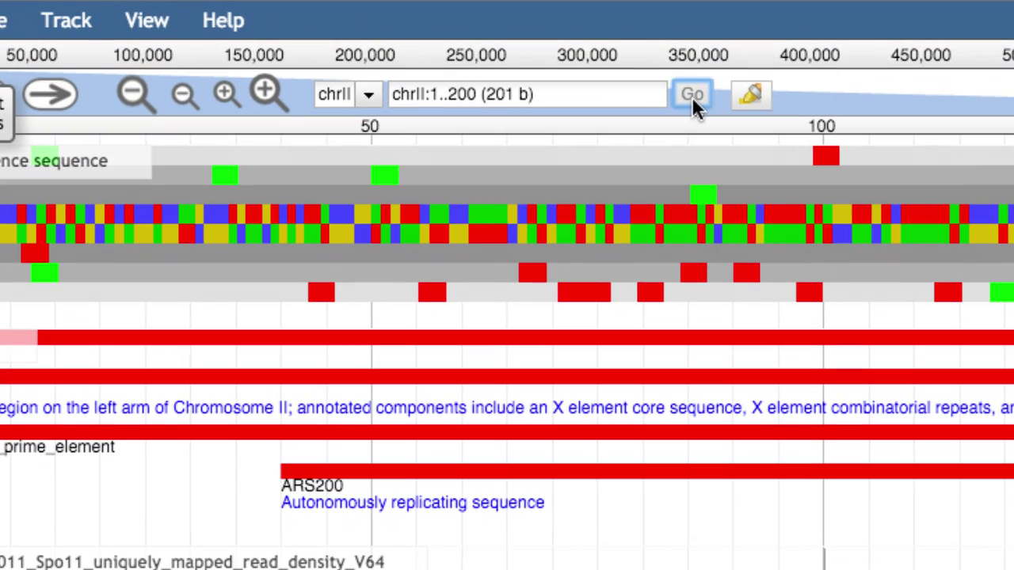
drag(599, 93, 381, 104)
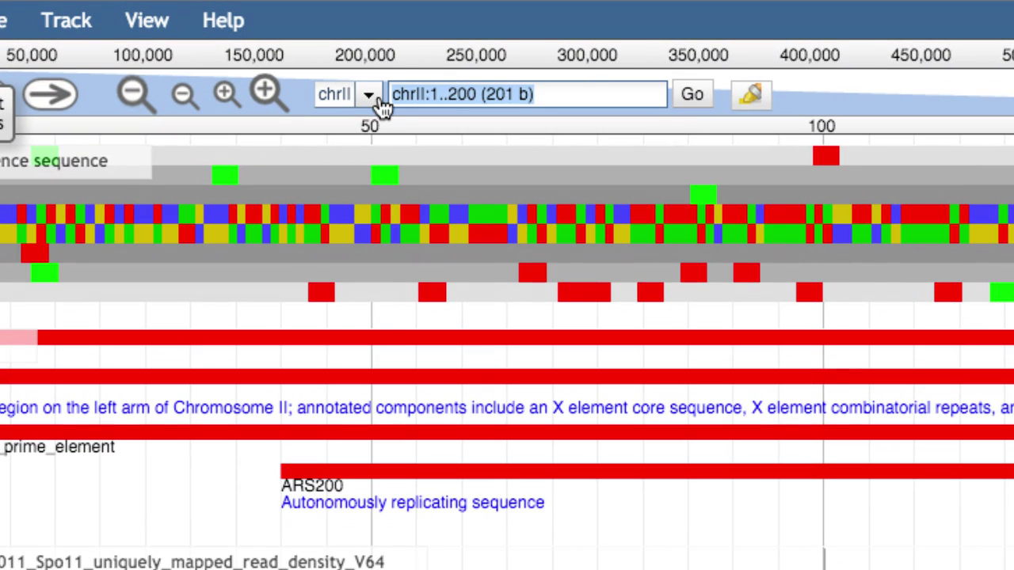
- Jump to the ACT1 gene and view, then close, its details
text(ACT1)
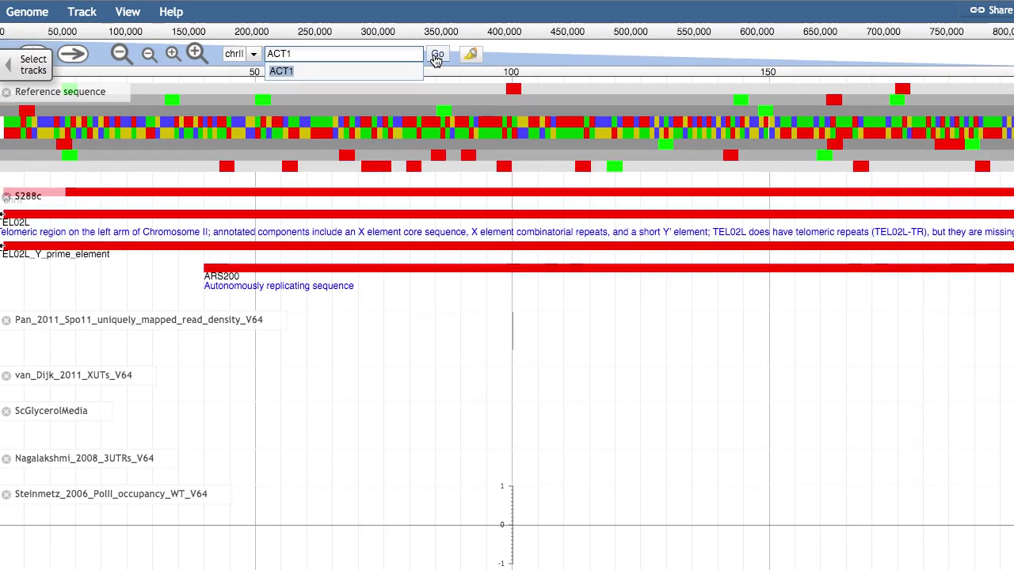
click(493, 65)
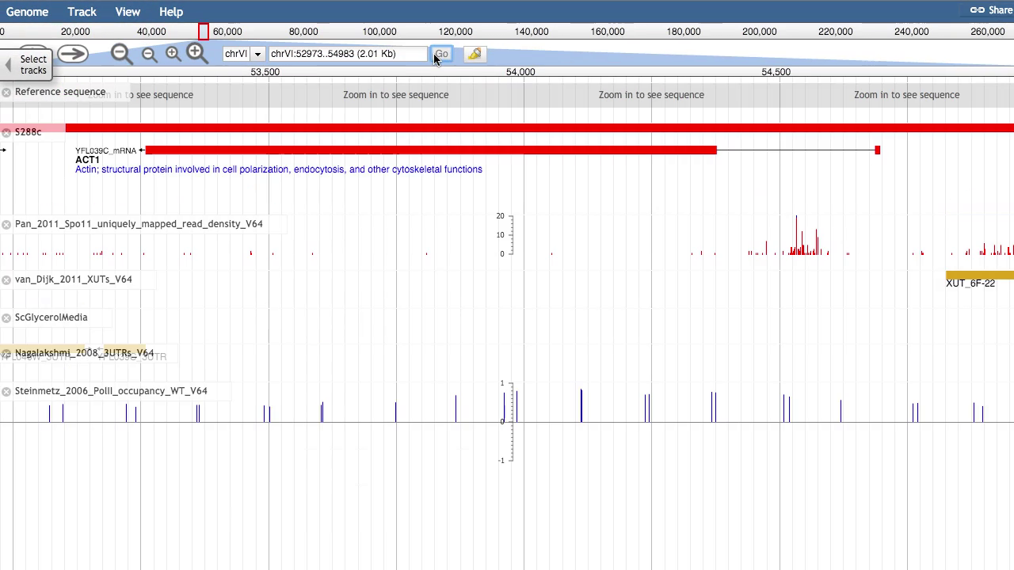
click(419, 149)
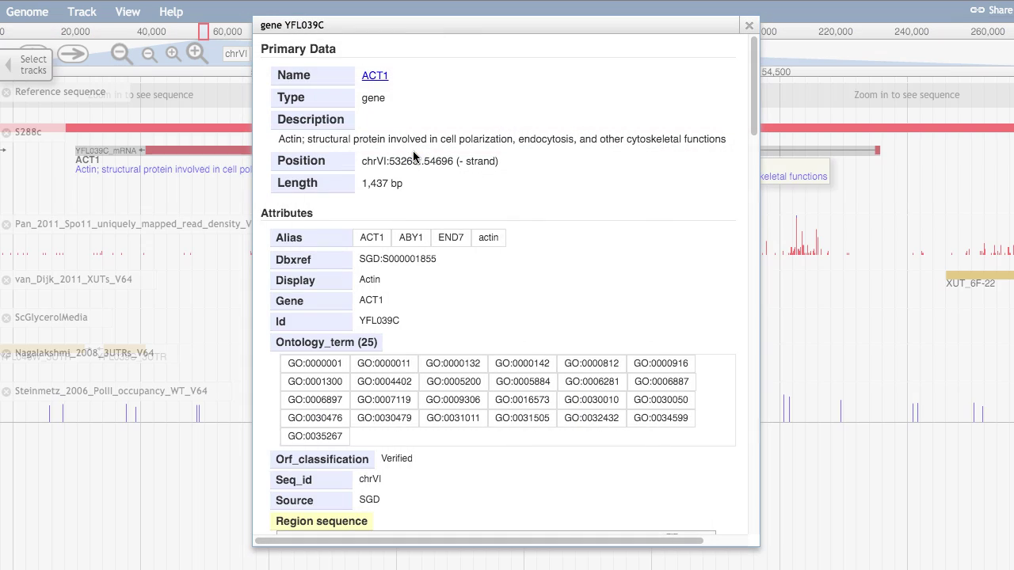
key(Escape)
- Jump to the CEN10 centromere on chrX and view, then close, its feature details
click(349, 53)
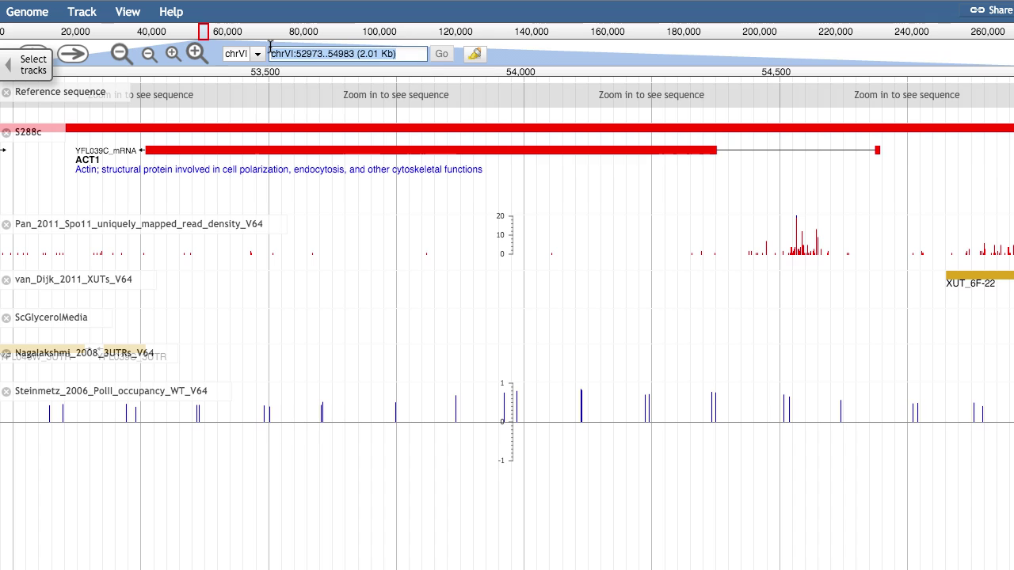
text(cEN10)
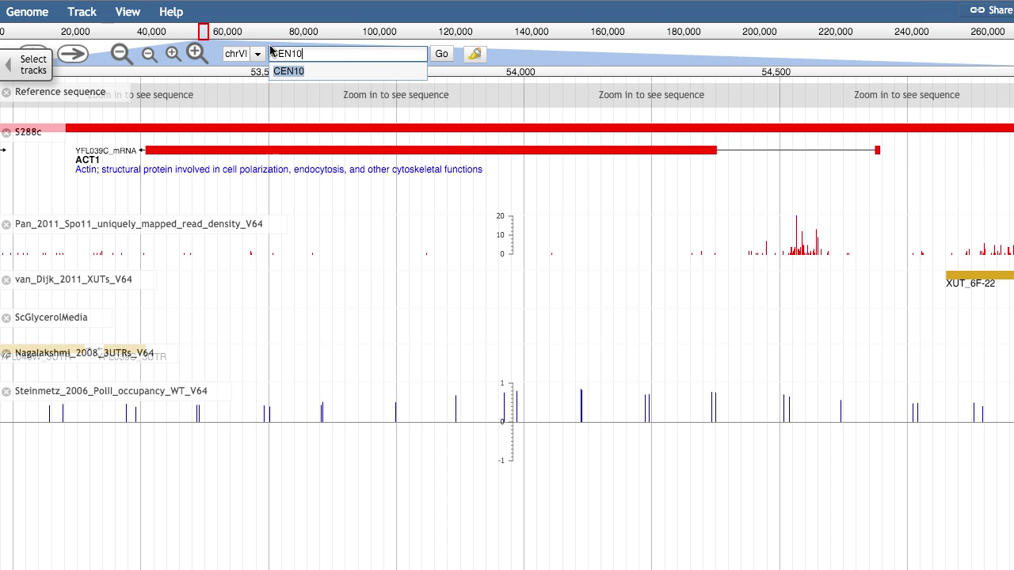
click(441, 53)
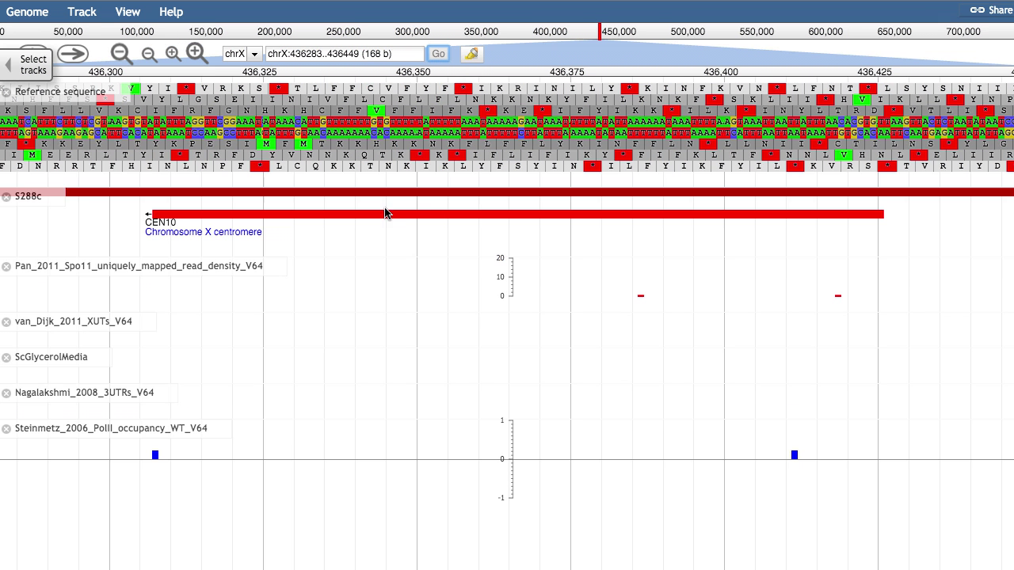
click(386, 214)
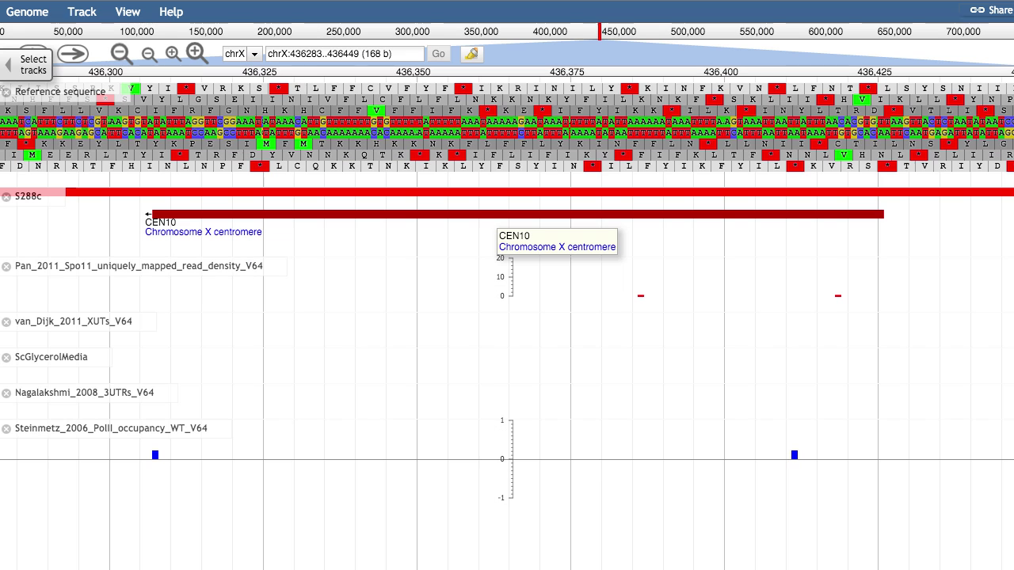
key(Escape)
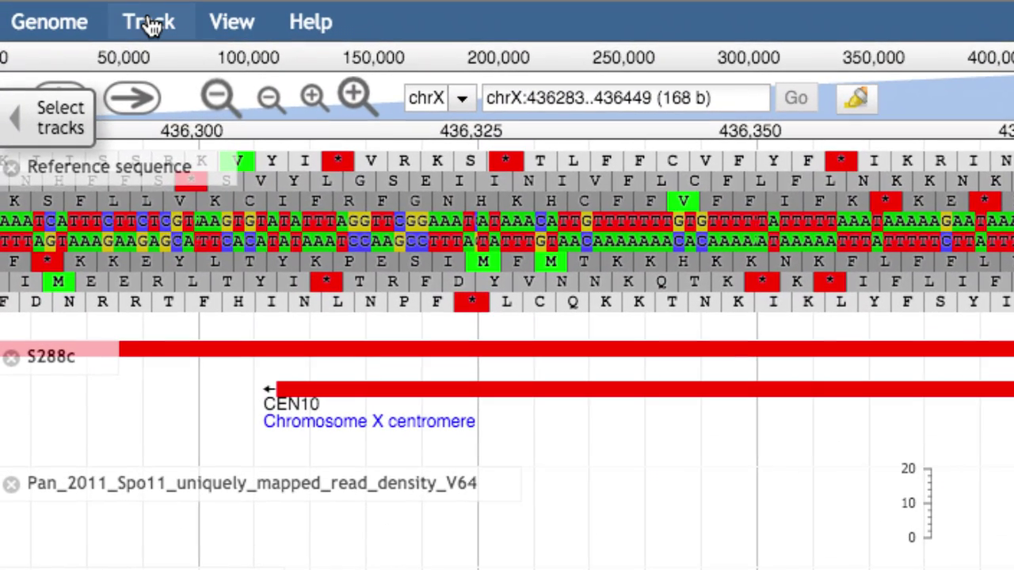
- Add a sequence search track for ATTTATTTTTTAATAT from the Track menu
click(82, 12)
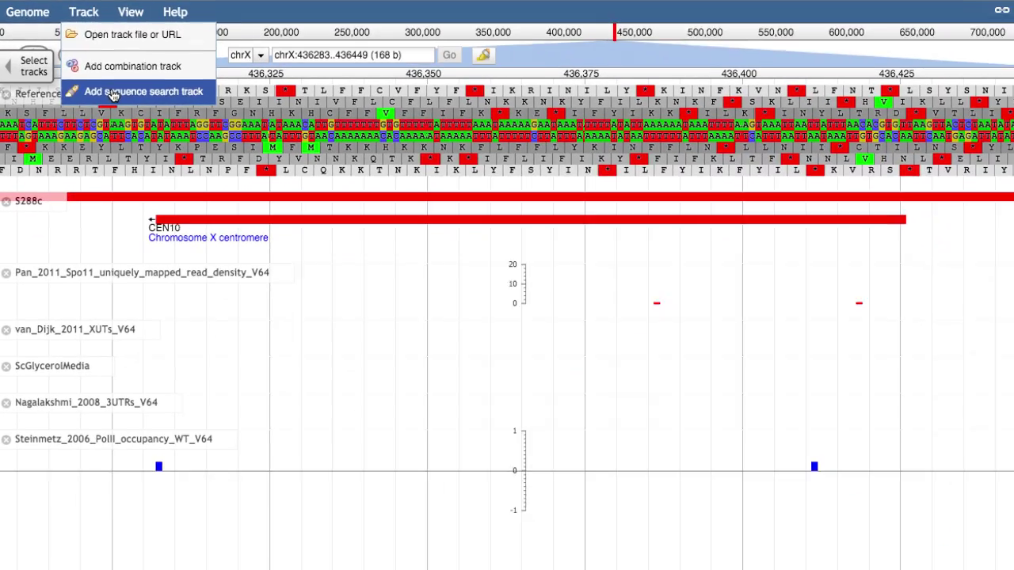
click(113, 94)
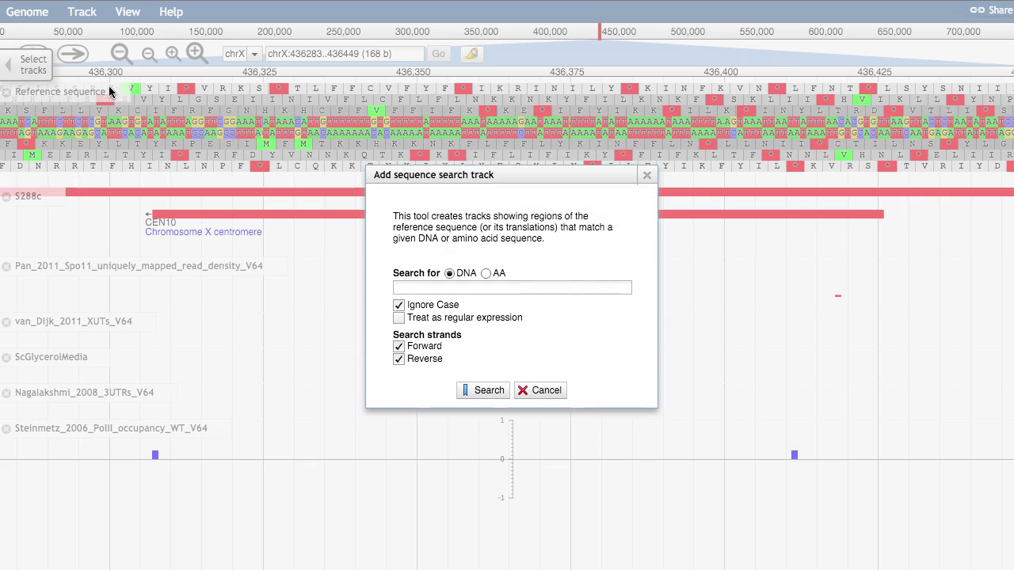
click(424, 287)
text(ATTTATTTTTTAATAT)
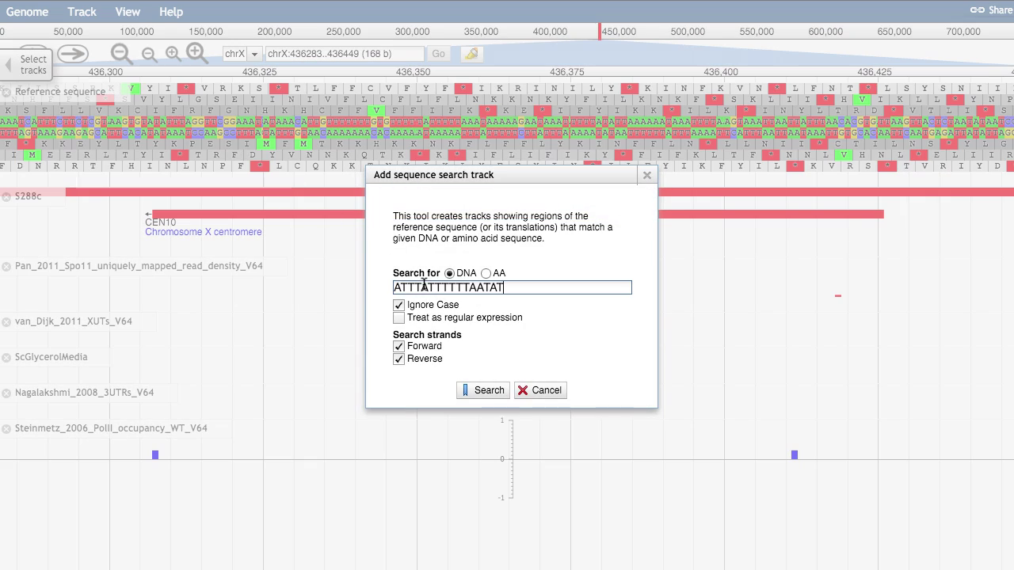
click(482, 392)
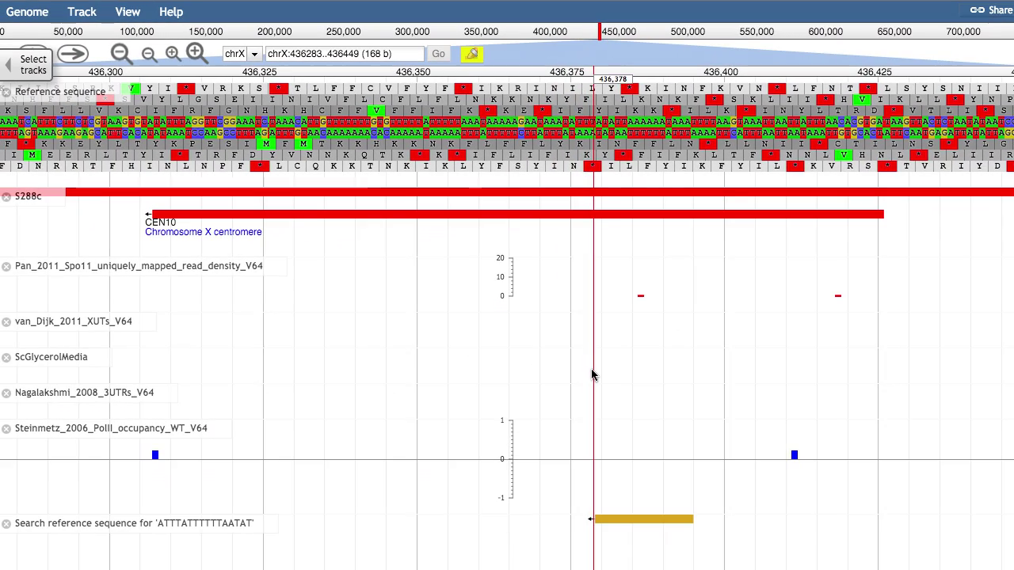
- Highlight the search-track match, then zoom out to about 649 b
drag(593, 378, 691, 379)
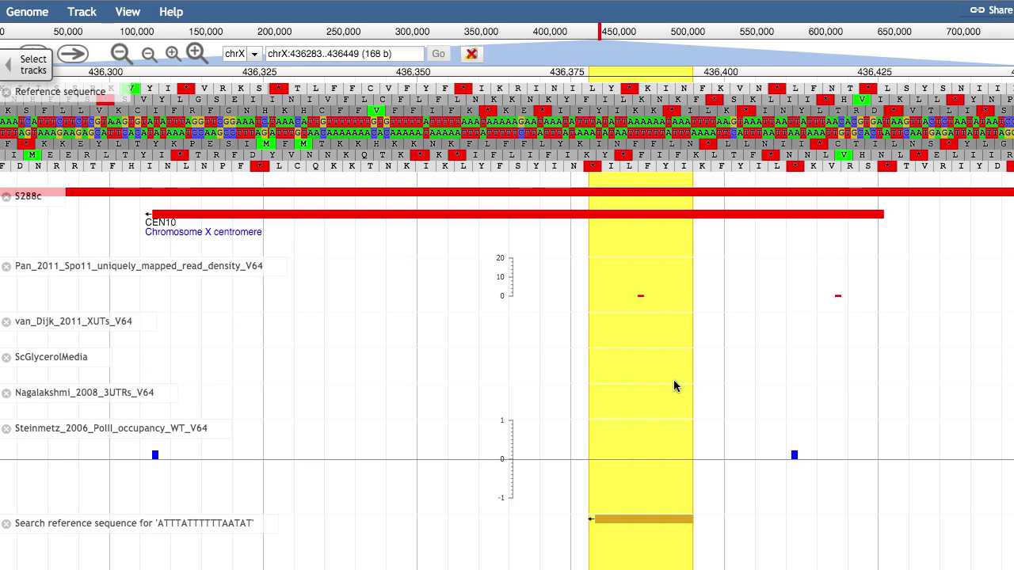
click(119, 53)
click(120, 54)
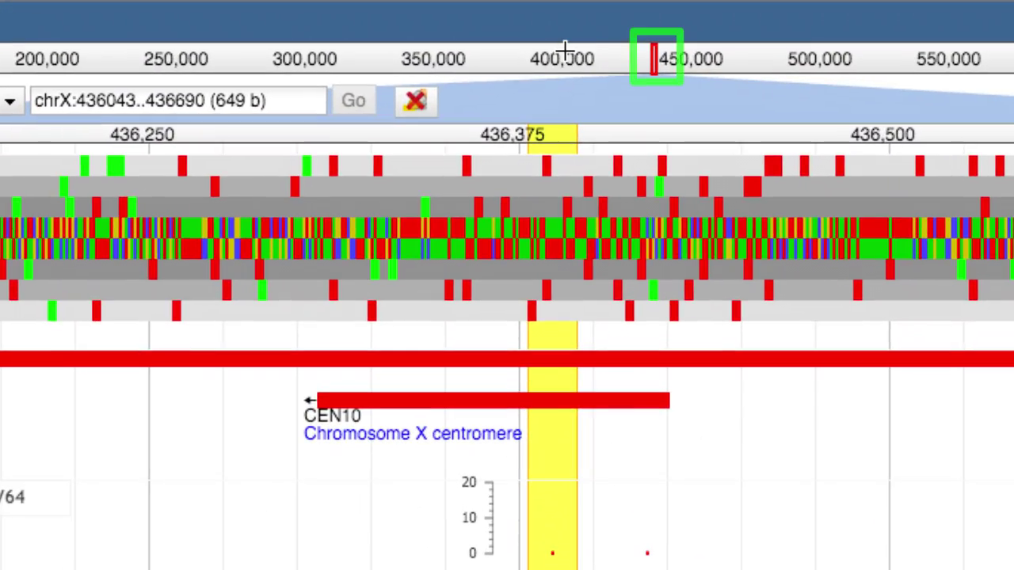
- Jump to chrX near 401,000, return to CEN10, and clear the yellow highlight
click(550, 29)
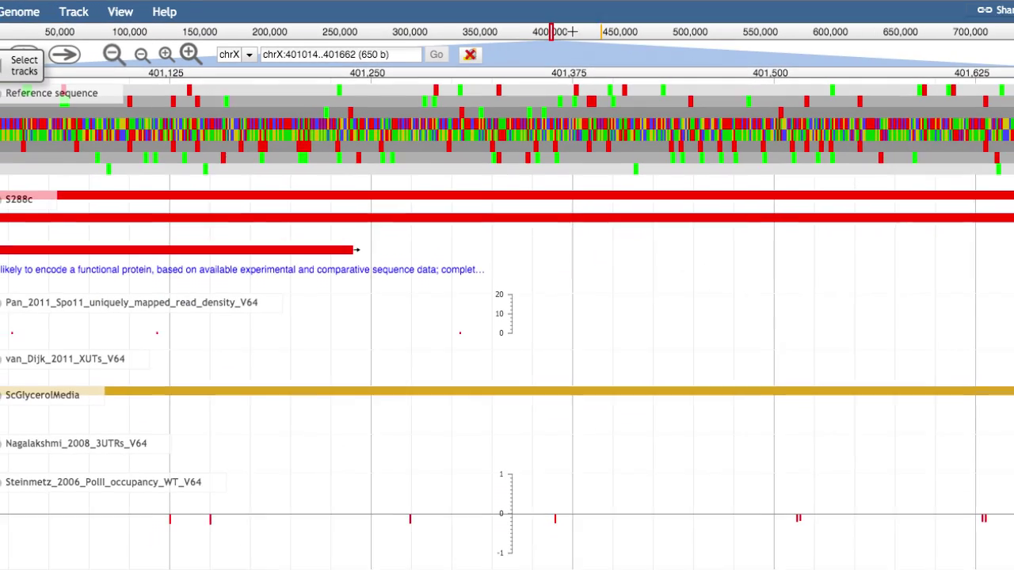
click(600, 31)
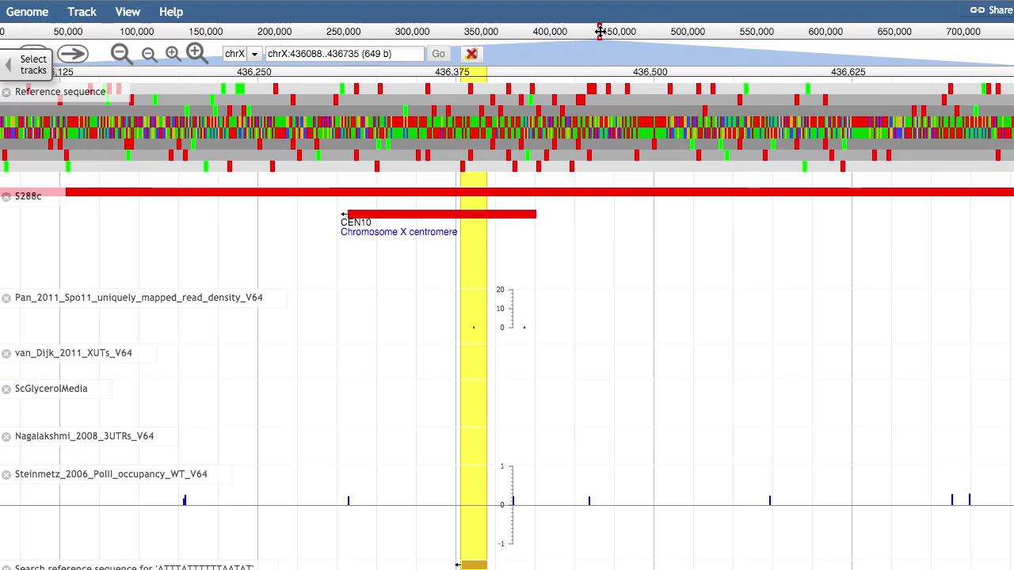
click(472, 54)
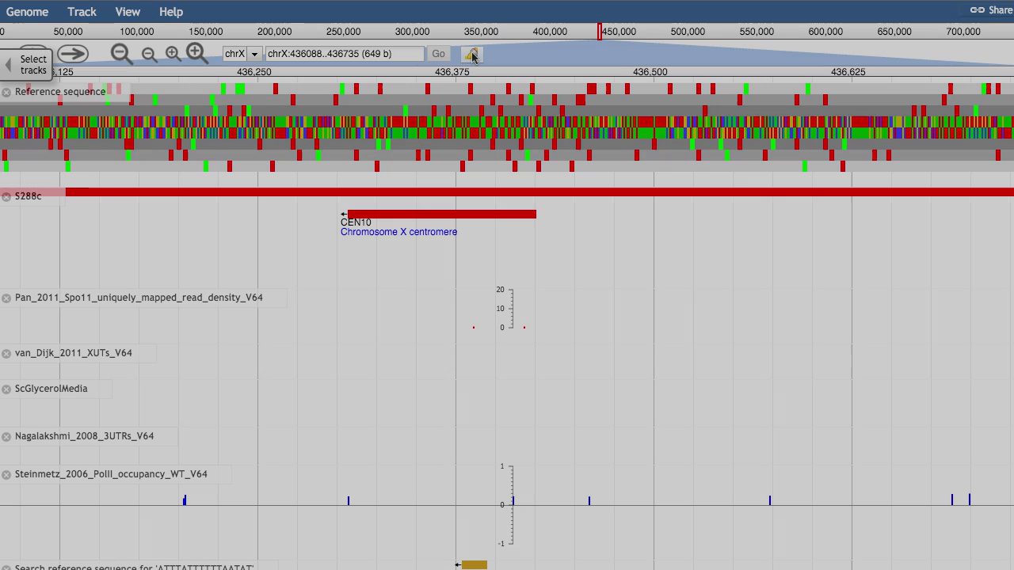